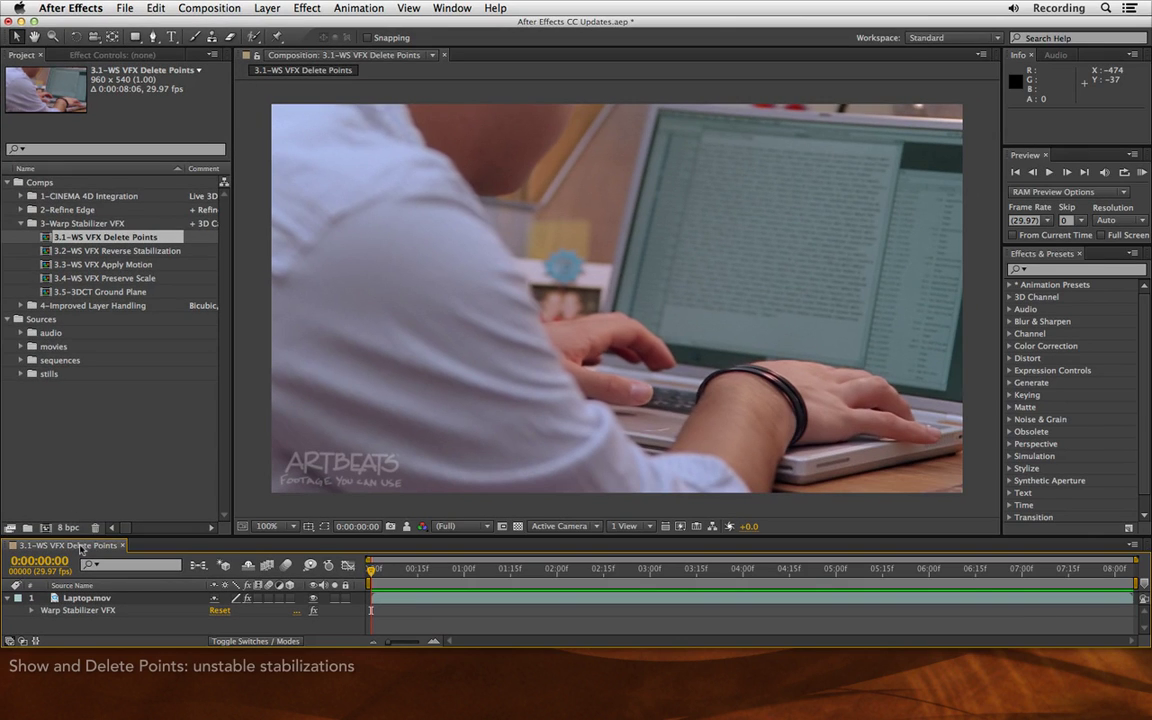
Toggle the Laptop.mov layer's fx switch off and on, then show its Warp Stabilizer VFX settings
click(82, 547)
click(247, 600)
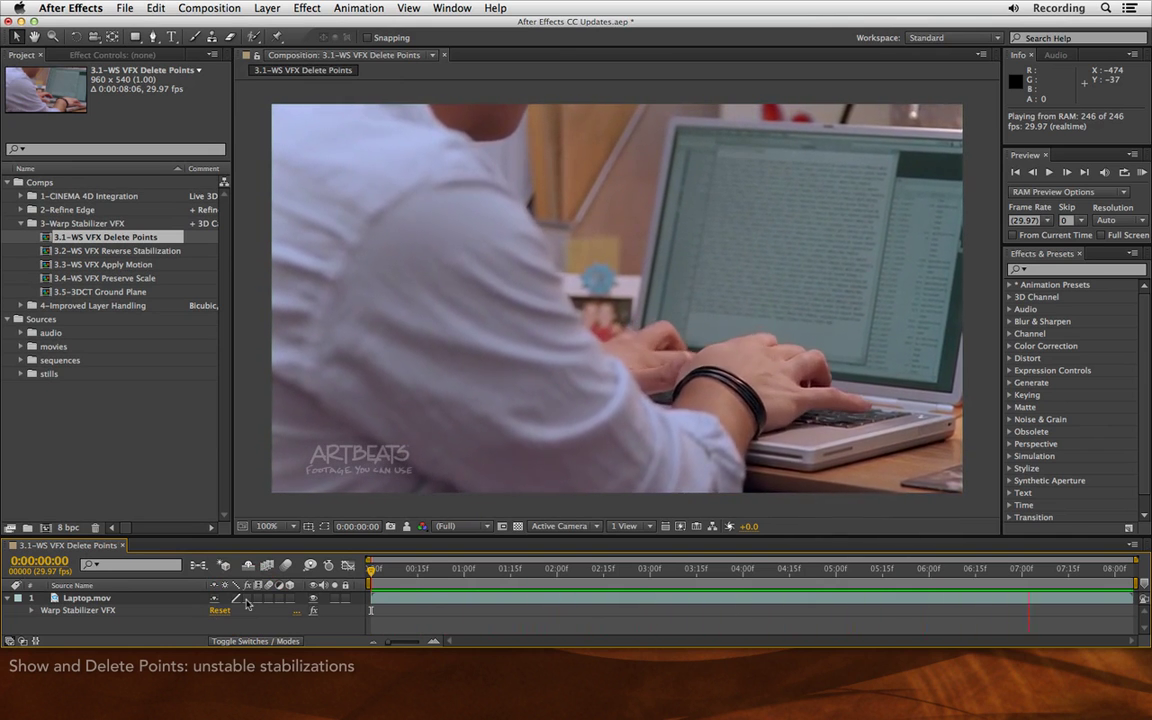
click(248, 602)
click(101, 611)
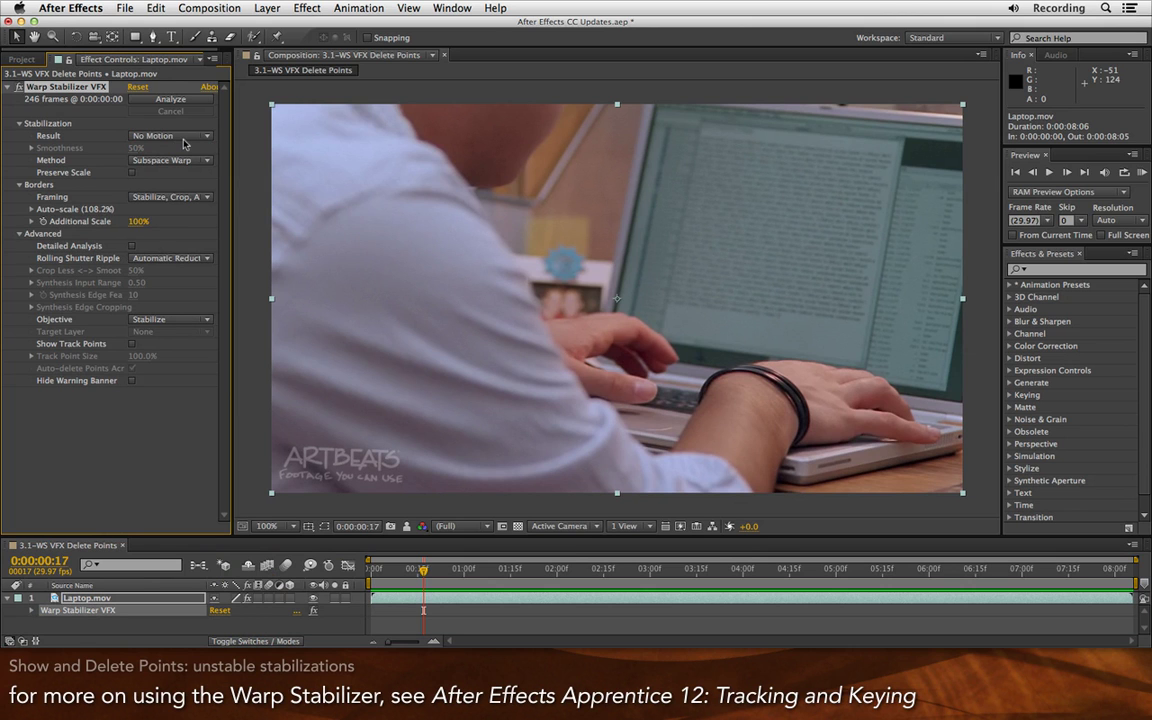
key(space)
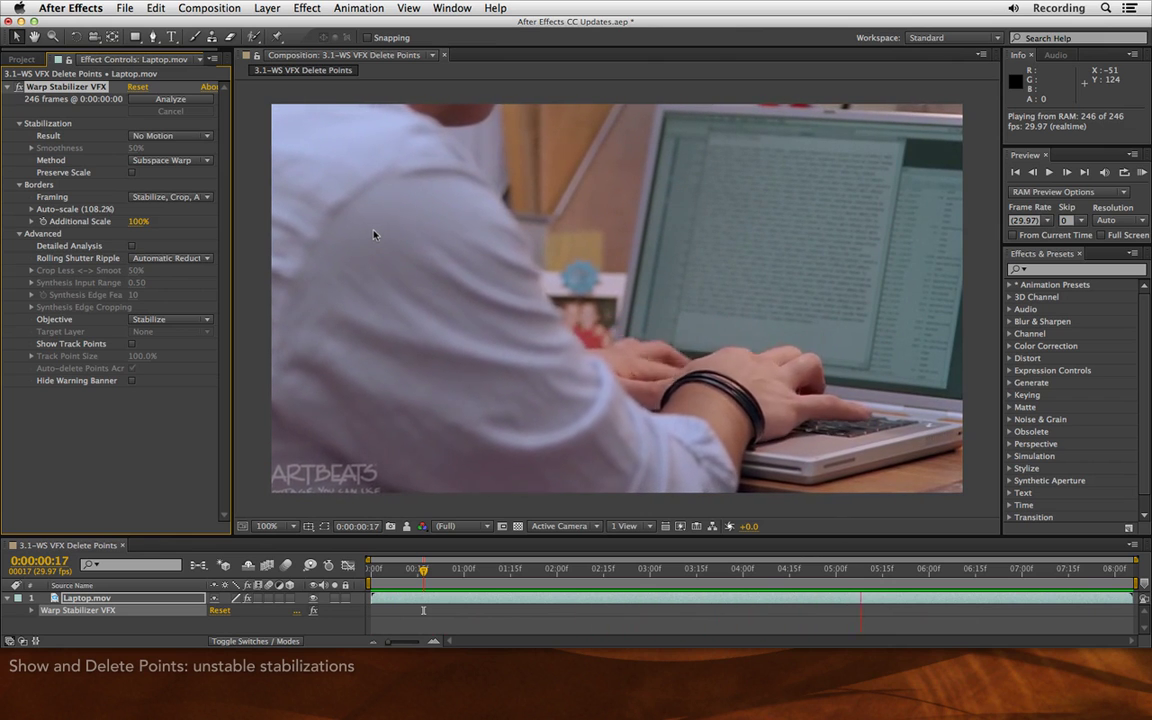
key(space)
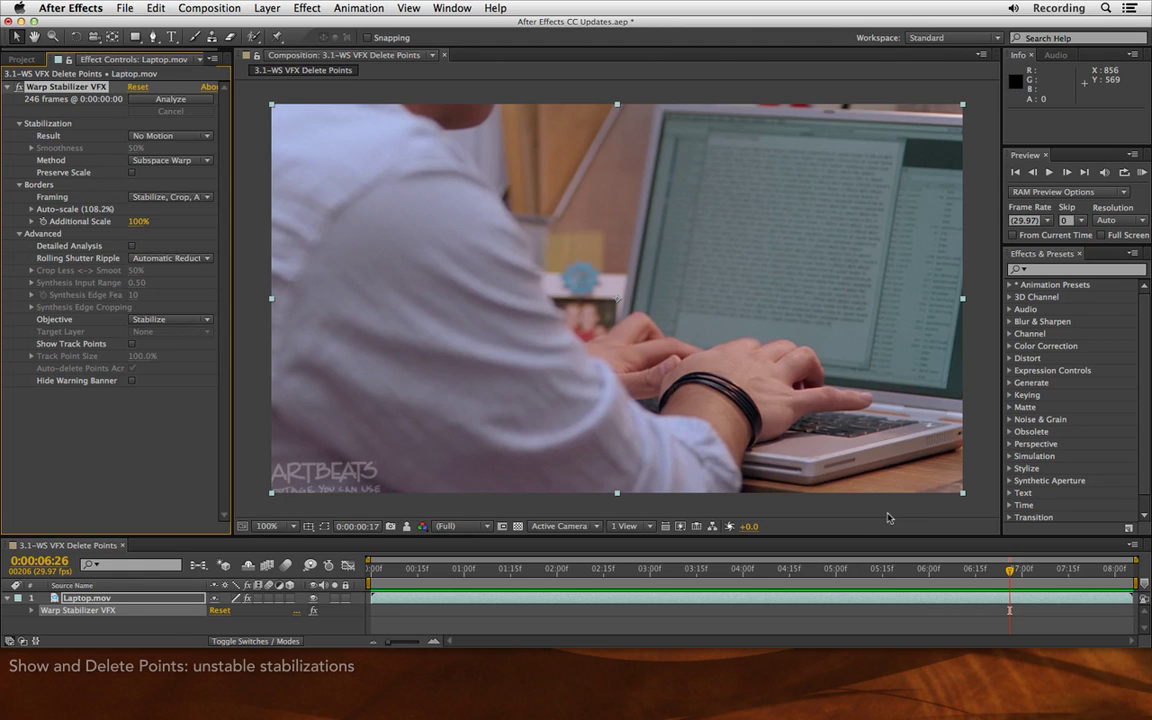
click(113, 599)
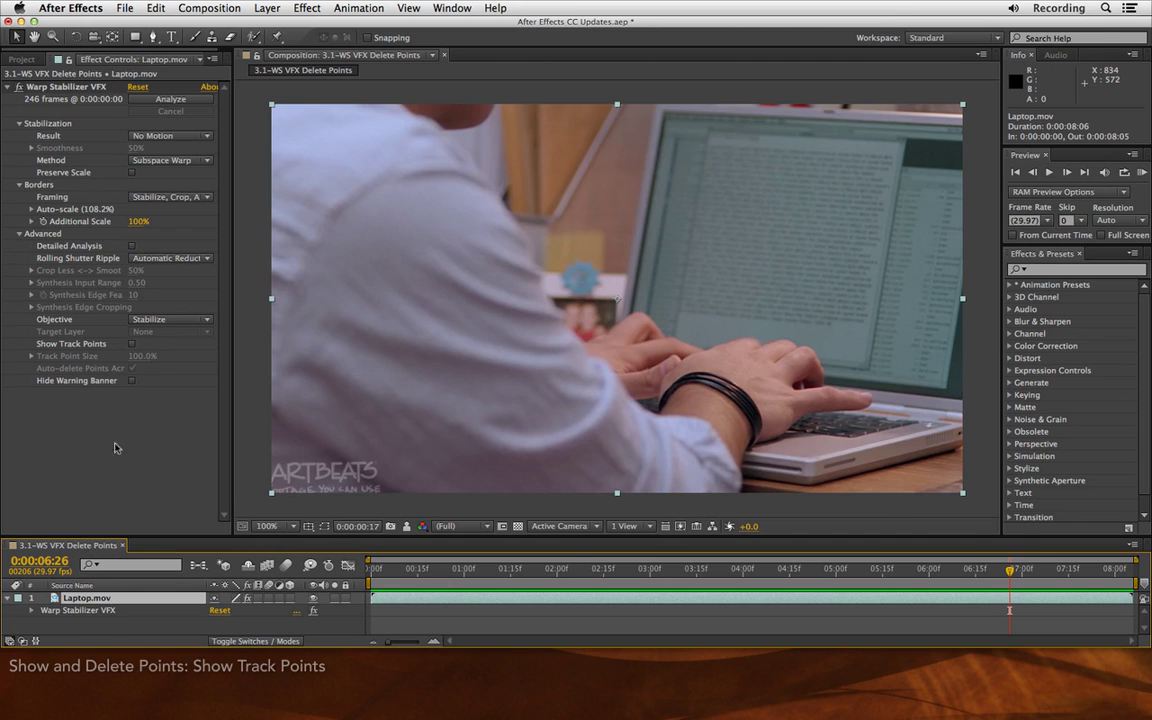
Enable Show Track Points and scrub from an early frame to watch the points move
click(133, 345)
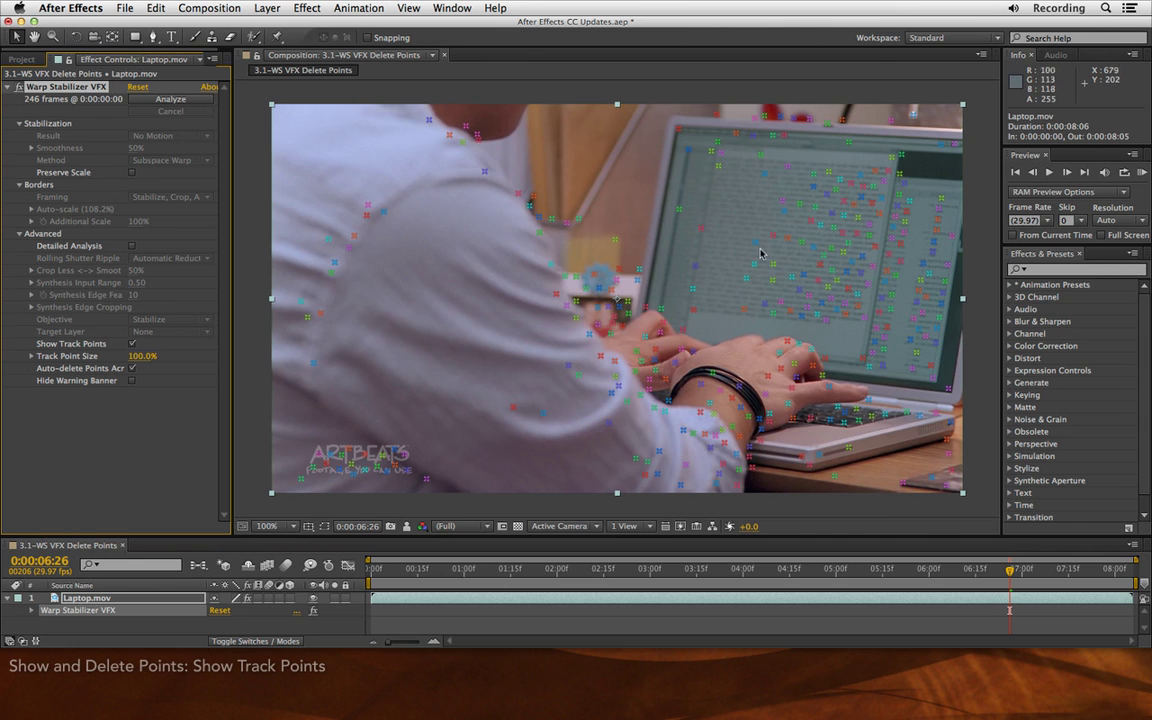
click(438, 569)
drag(428, 570, 372, 583)
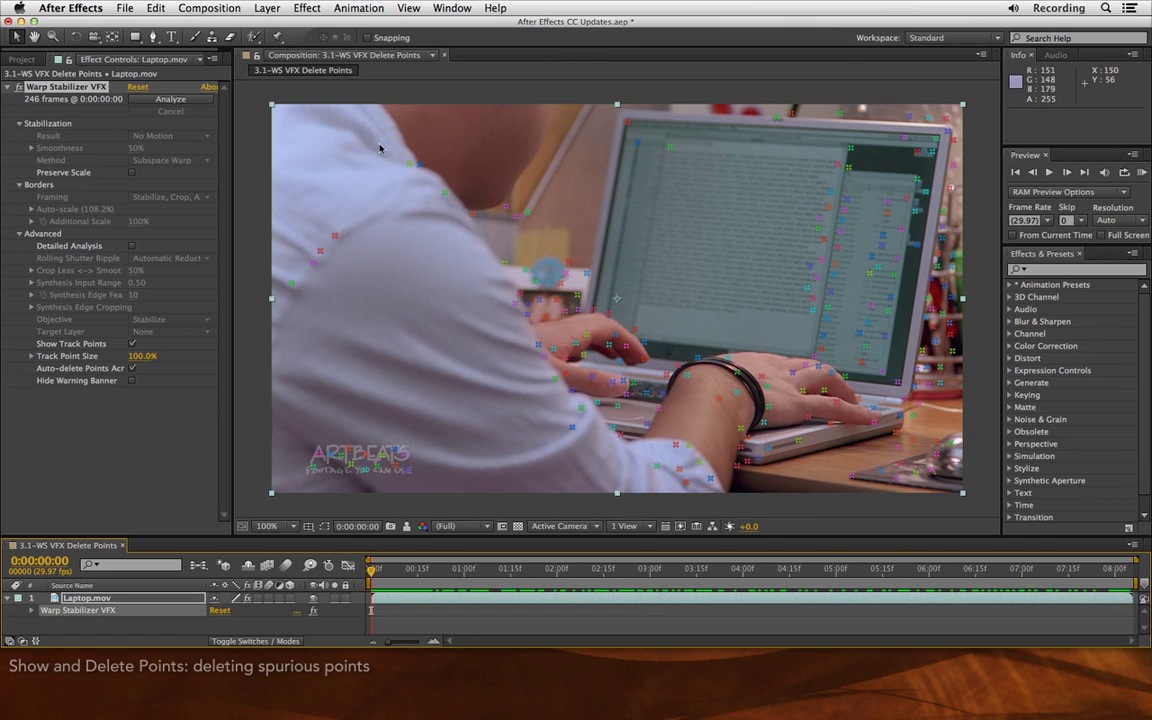
Lasso and delete the stray track points on the upper arm, hand and wrist
mouse_move(377, 139)
mouse_down()
mouse_move(452, 192)
mouse_move(440, 205)
mouse_move(446, 222)
mouse_move(518, 276)
mouse_move(531, 316)
mouse_up()
mouse_move(551, 373)
mouse_down()
mouse_move(611, 427)
mouse_move(601, 455)
mouse_move(554, 486)
mouse_move(334, 502)
mouse_move(282, 481)
mouse_move(248, 385)
mouse_move(232, 233)
mouse_move(269, 106)
mouse_up()
key(Delete)
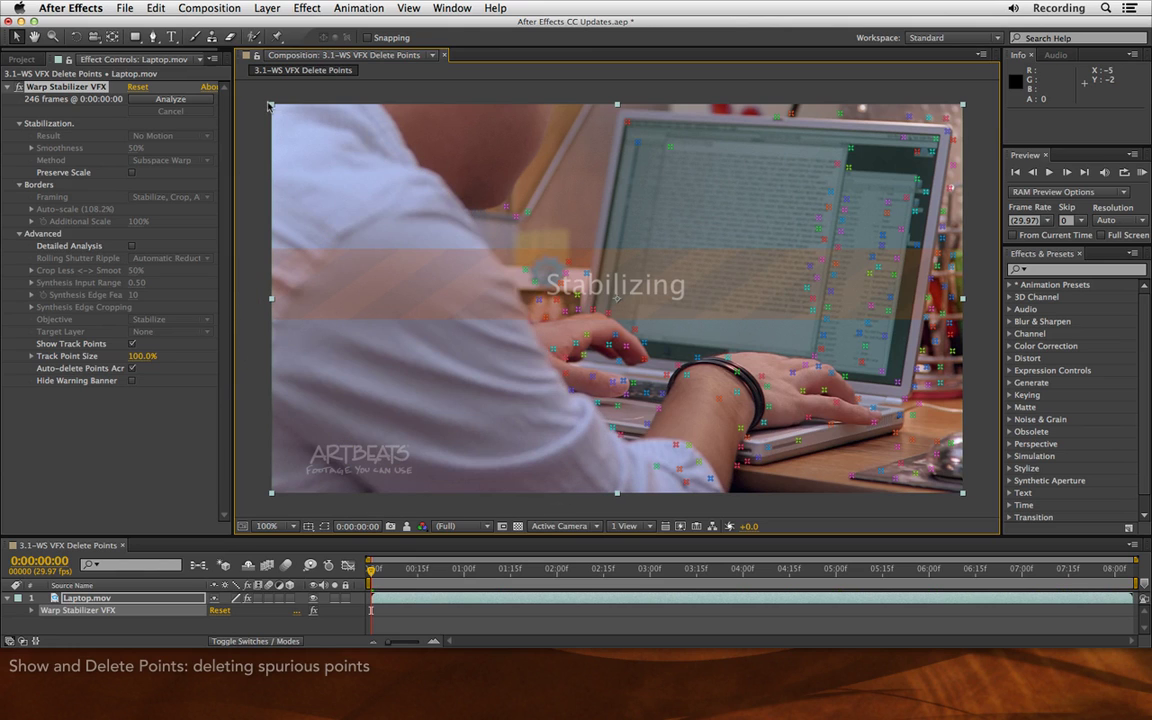
mouse_move(532, 328)
mouse_down()
mouse_move(603, 306)
mouse_move(652, 335)
mouse_move(665, 358)
mouse_move(616, 414)
mouse_move(487, 346)
mouse_up()
key(Delete)
mouse_move(578, 372)
mouse_down()
mouse_move(592, 335)
mouse_move(668, 312)
mouse_move(760, 338)
mouse_move(883, 405)
mouse_move(790, 402)
mouse_move(700, 470)
mouse_move(590, 447)
mouse_move(576, 388)
mouse_up()
key(Delete)
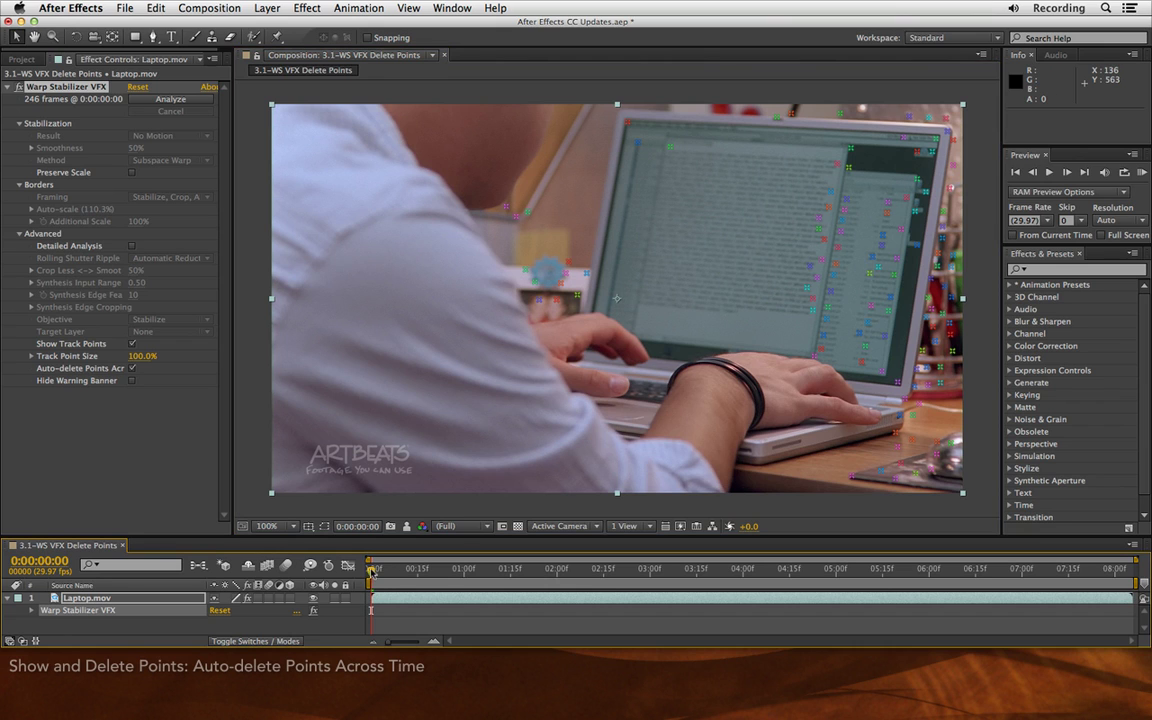
At frame 0:00:00:02, delete track points on the upper body, shirt, left fingers and right hand
drag(372, 568, 461, 577)
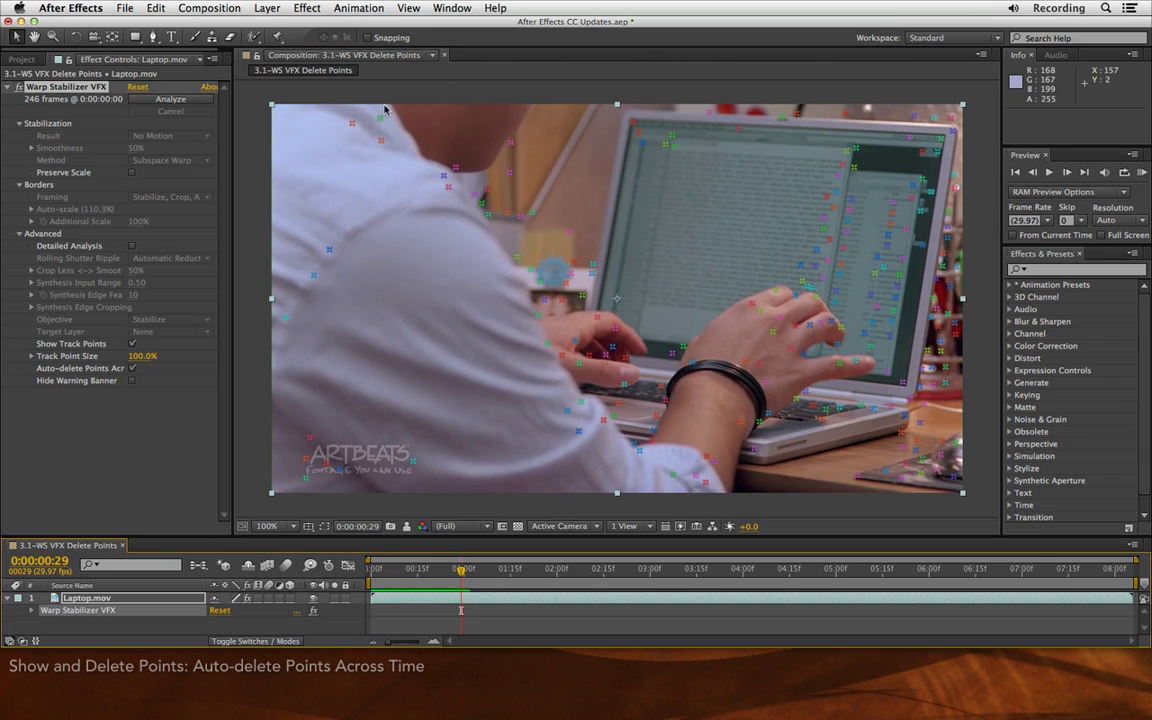
mouse_move(384, 110)
mouse_down()
mouse_move(528, 126)
mouse_move(463, 175)
mouse_move(382, 282)
mouse_move(264, 373)
mouse_move(201, 275)
mouse_move(229, 143)
mouse_move(289, 86)
mouse_move(329, 90)
mouse_up()
key(Delete)
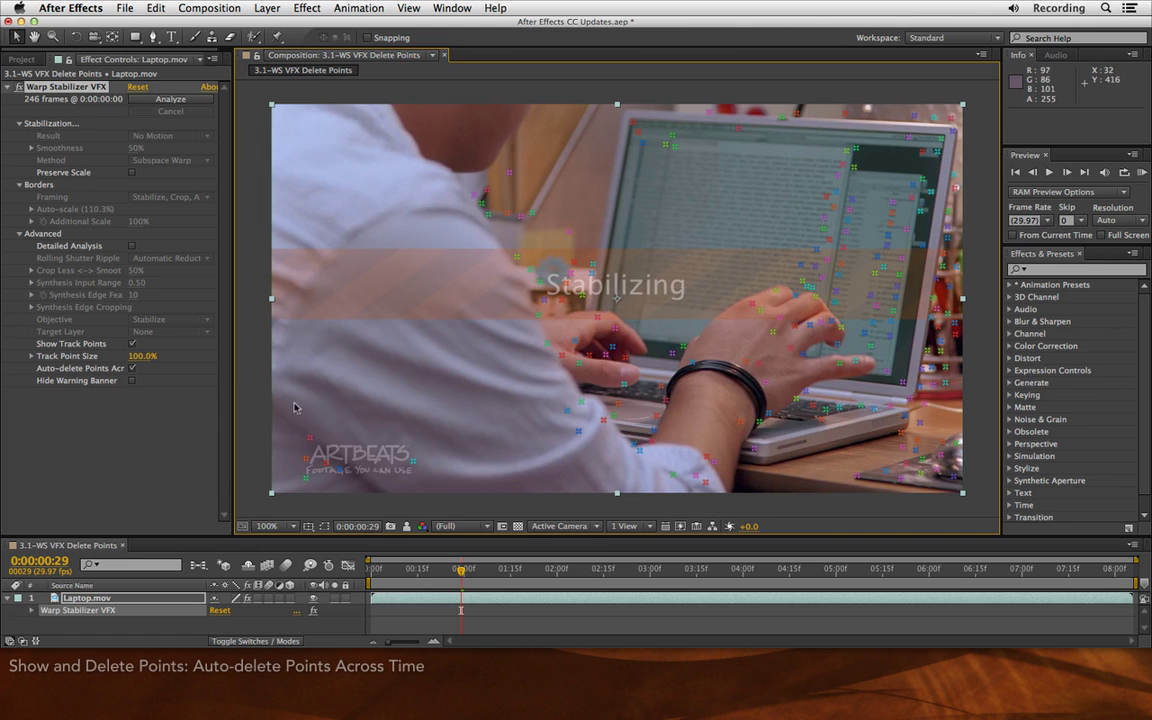
mouse_move(449, 413)
mouse_down()
mouse_move(608, 403)
mouse_move(632, 431)
mouse_move(728, 462)
mouse_move(733, 500)
mouse_move(461, 524)
mouse_move(274, 480)
mouse_up()
key(Delete)
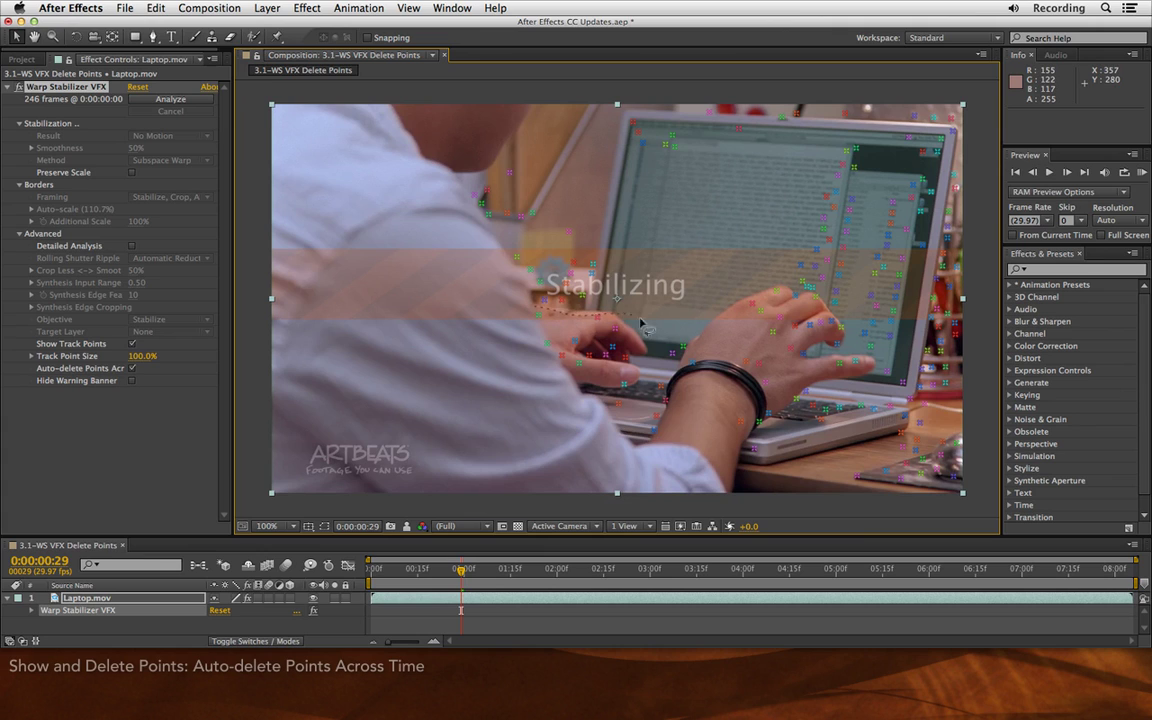
mouse_move(644, 324)
mouse_down()
mouse_move(584, 328)
mouse_move(578, 350)
mouse_move(498, 342)
mouse_move(517, 358)
mouse_up()
key(Delete)
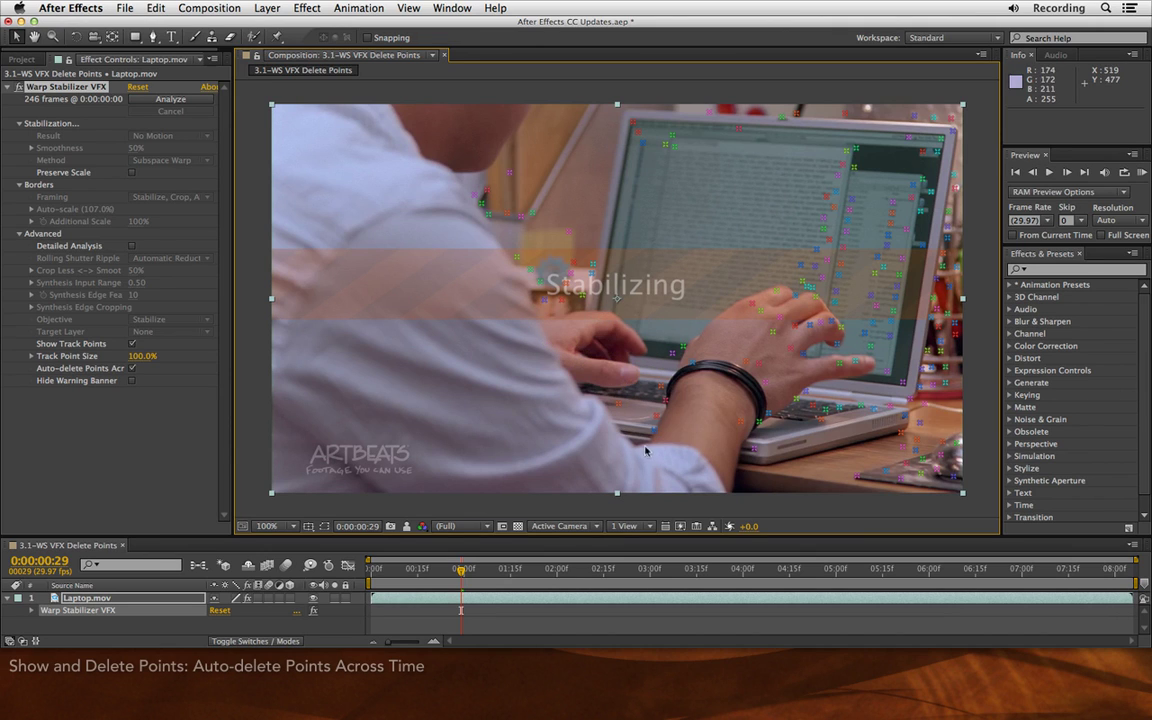
mouse_move(652, 396)
mouse_down()
mouse_move(662, 355)
mouse_move(700, 300)
mouse_move(760, 273)
mouse_move(848, 325)
mouse_move(862, 365)
mouse_move(770, 425)
mouse_move(660, 438)
mouse_move(636, 457)
mouse_up()
key(Delete)
Play ahead to 0:00:02:00 and delete more track points on the person and hand
key(space)
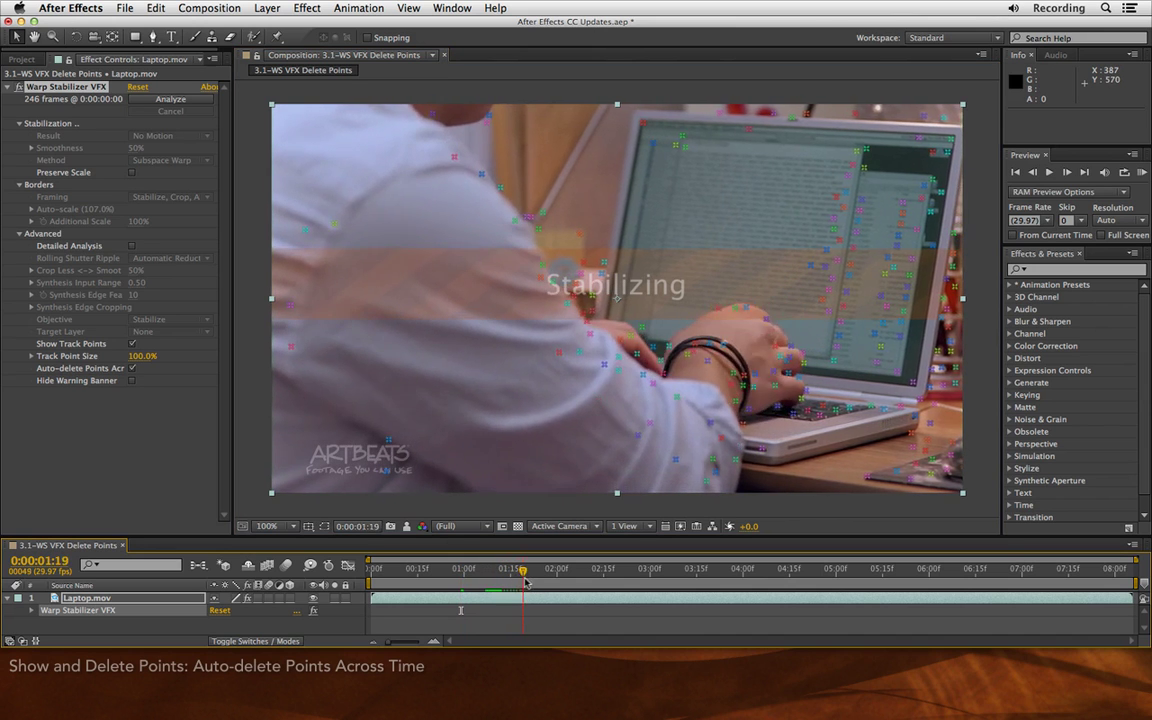
click(562, 583)
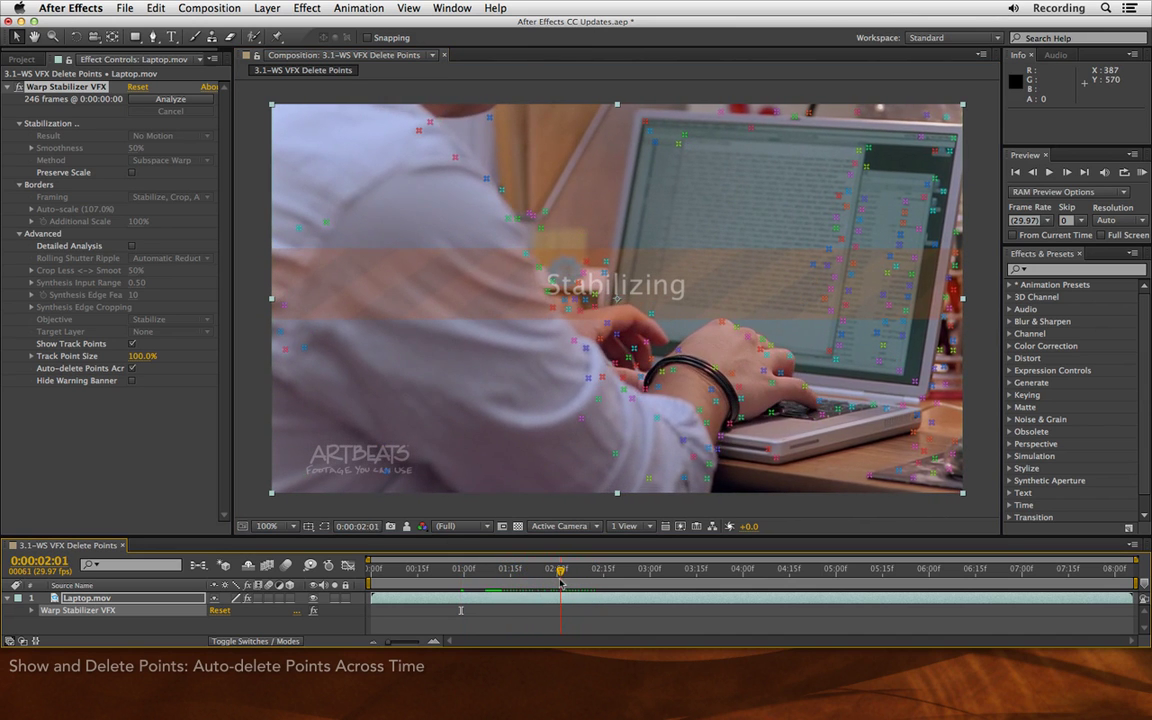
click(557, 583)
drag(360, 170, 260, 323)
key(Delete)
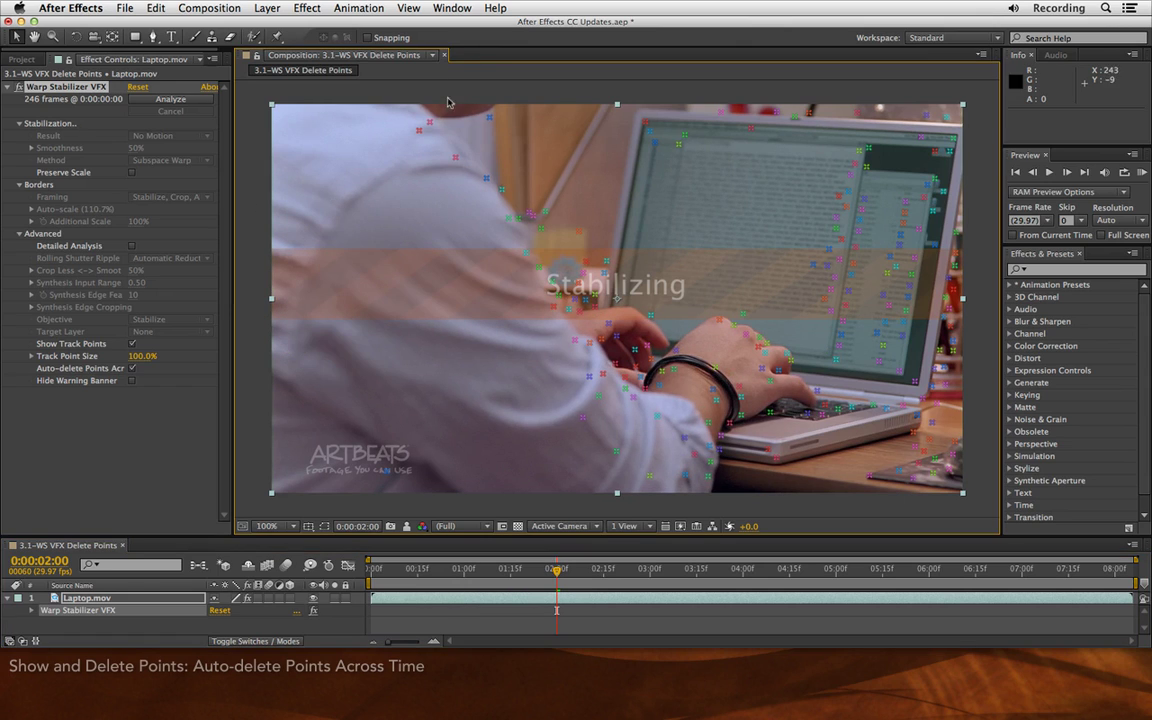
mouse_move(491, 107)
mouse_down()
mouse_move(477, 128)
mouse_move(483, 160)
mouse_move(516, 208)
mouse_up()
mouse_move(527, 255)
mouse_down()
mouse_move(395, 158)
mouse_move(335, 75)
mouse_up()
key(Delete)
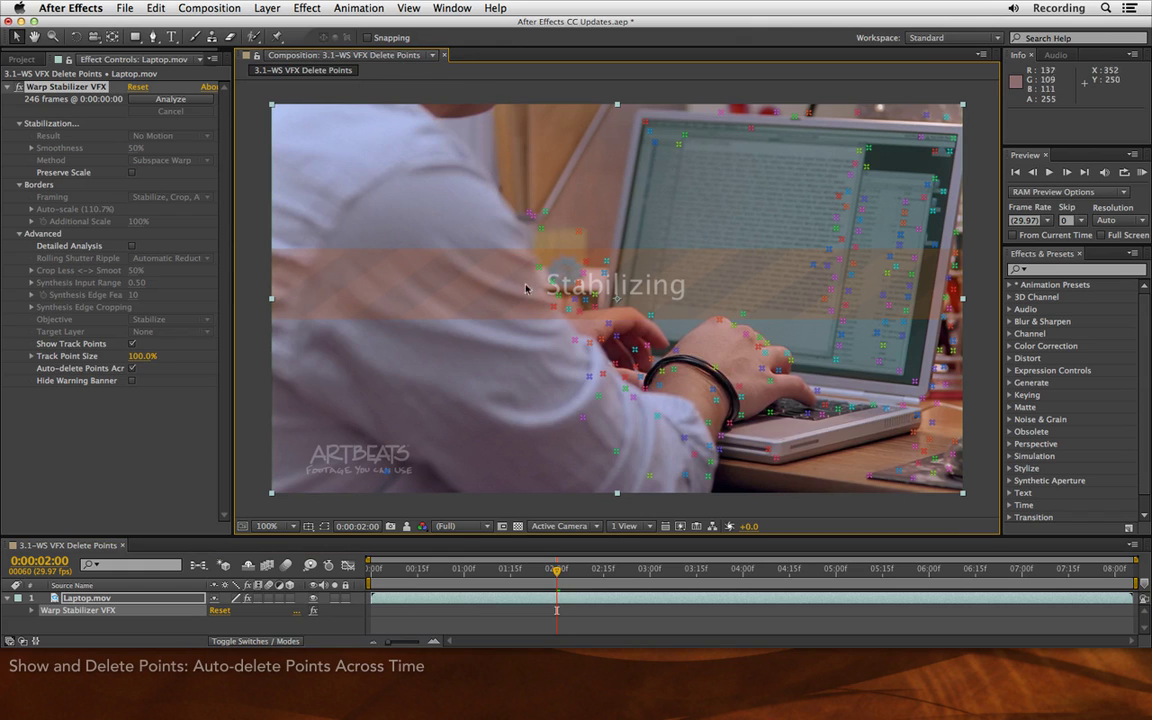
mouse_move(619, 298)
mouse_down()
mouse_move(662, 325)
mouse_move(657, 377)
mouse_move(677, 353)
mouse_move(650, 409)
mouse_move(614, 431)
mouse_move(507, 386)
mouse_up()
key(Delete)
mouse_move(691, 320)
mouse_down()
mouse_move(764, 334)
mouse_move(820, 380)
mouse_move(810, 415)
mouse_move(741, 483)
mouse_move(696, 505)
mouse_move(479, 512)
mouse_move(302, 488)
mouse_move(337, 446)
mouse_up()
key(Delete)
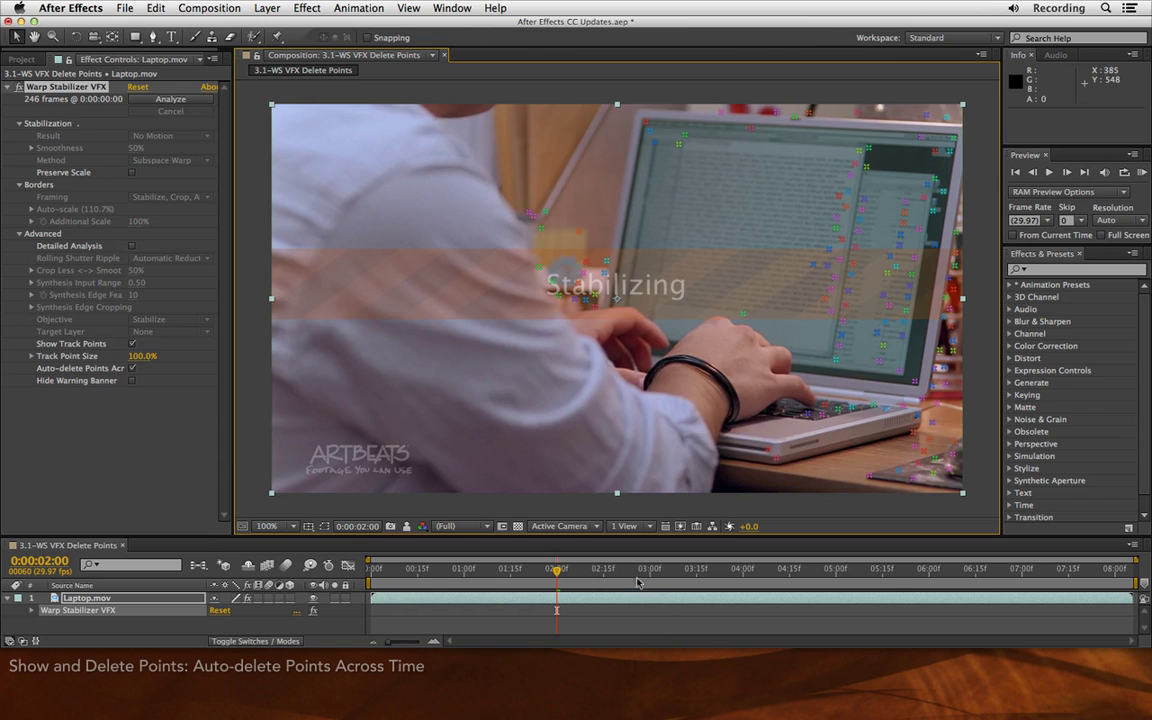
drag(598, 578, 778, 592)
Around four seconds in, delete the track points on the hands and shirt
click(771, 327)
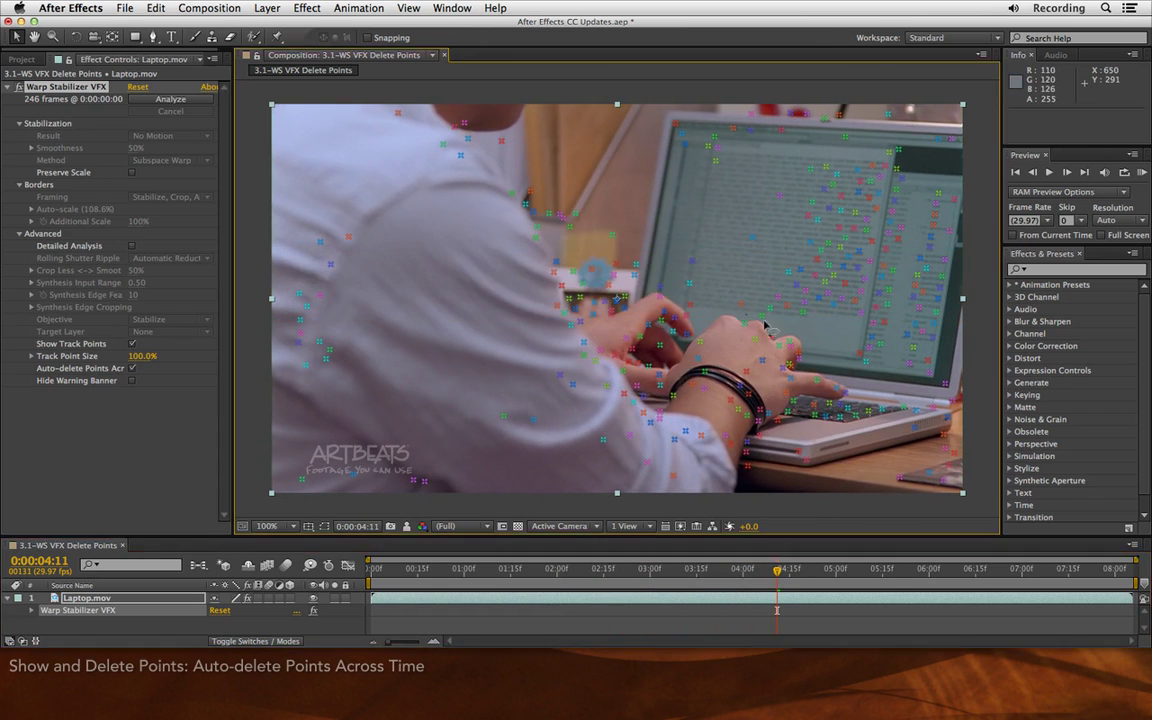
mouse_move(853, 374)
mouse_down()
mouse_move(800, 400)
mouse_move(747, 480)
mouse_move(668, 500)
mouse_move(402, 485)
mouse_move(493, 298)
mouse_move(520, 288)
mouse_move(597, 304)
mouse_move(655, 298)
mouse_up()
key(Delete)
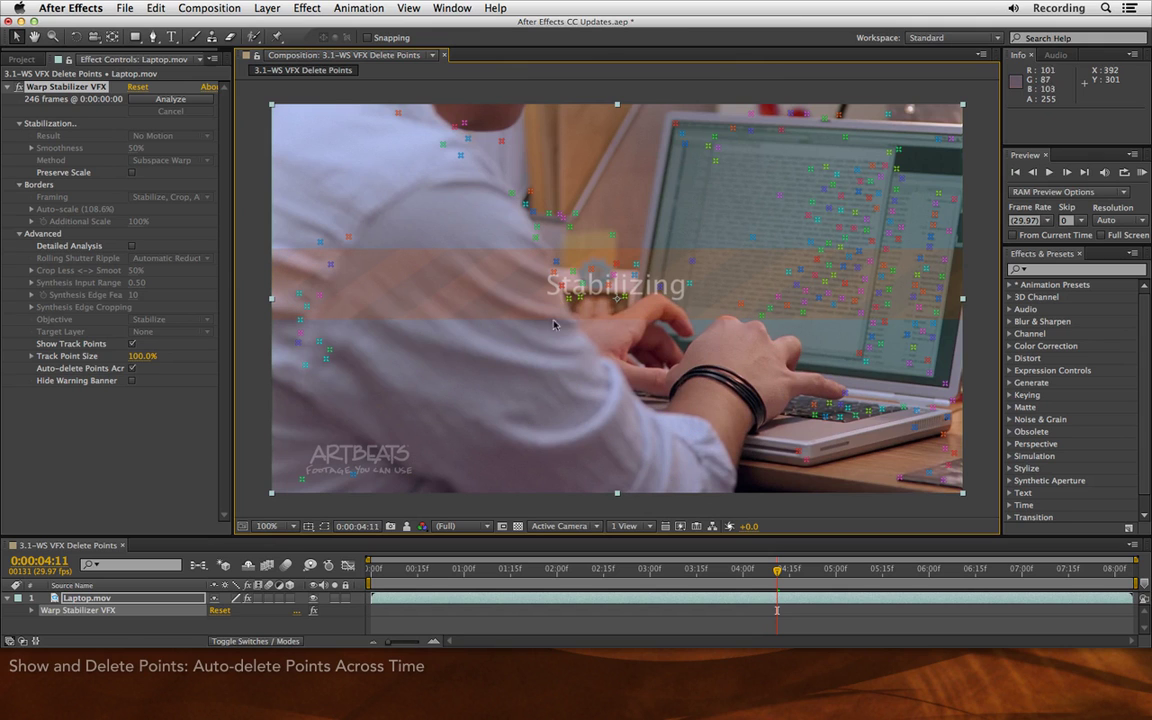
mouse_move(433, 453)
mouse_down()
mouse_move(238, 332)
mouse_move(268, 135)
mouse_move(478, 92)
mouse_move(509, 157)
mouse_move(466, 191)
mouse_move(478, 230)
mouse_up()
key(Delete)
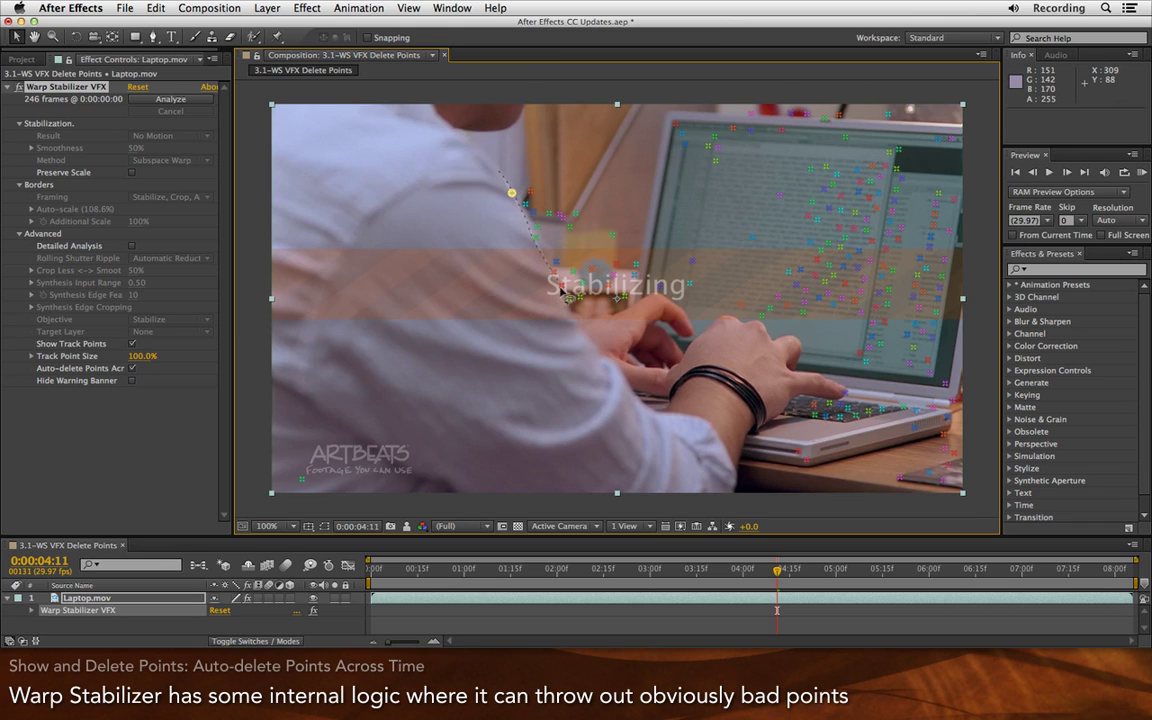
mouse_move(565, 298)
mouse_down()
mouse_move(470, 240)
mouse_move(505, 195)
mouse_up()
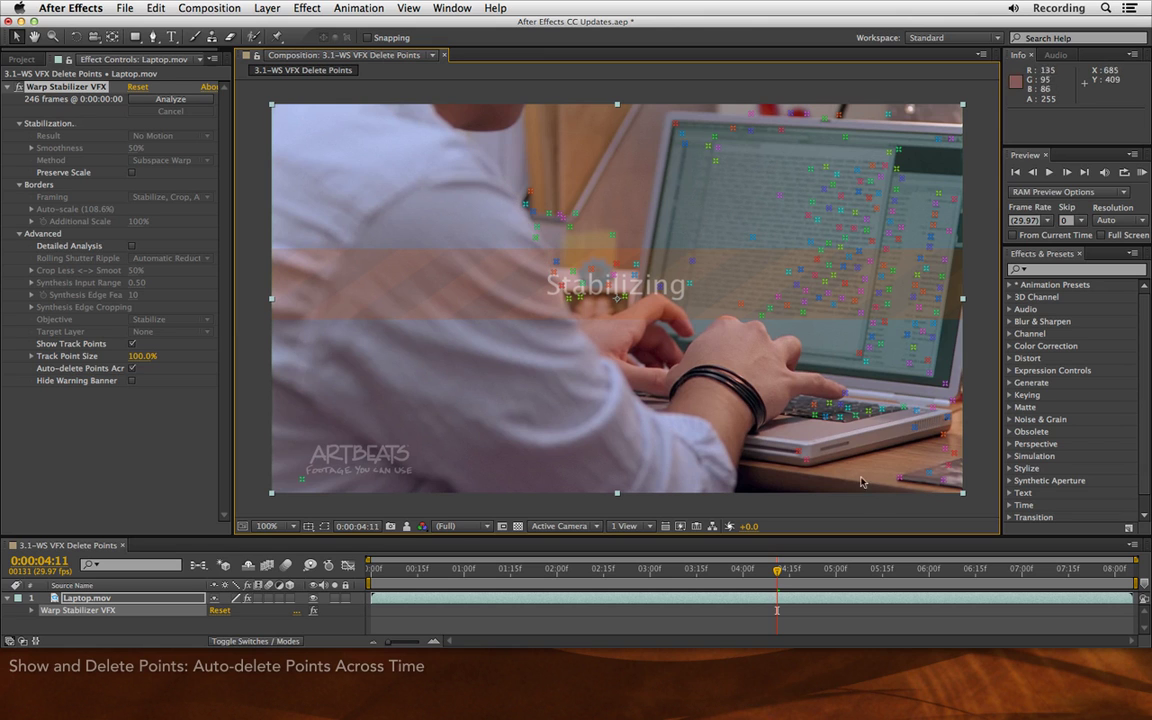
Near 6:24, delete the track points on the left shoulder, hands and wrist
drag(889, 578, 1003, 570)
mouse_move(487, 106)
mouse_down()
mouse_move(505, 220)
mouse_move(423, 369)
mouse_move(325, 411)
mouse_move(277, 297)
mouse_move(318, 131)
mouse_move(407, 87)
mouse_up()
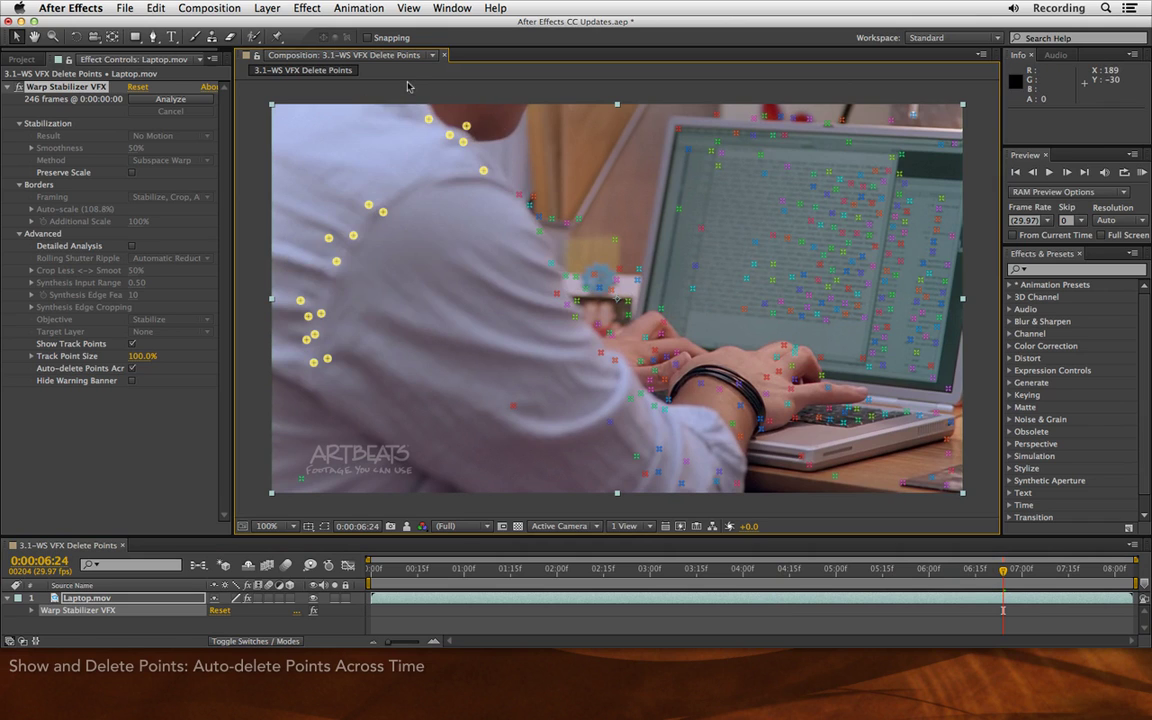
key(Delete)
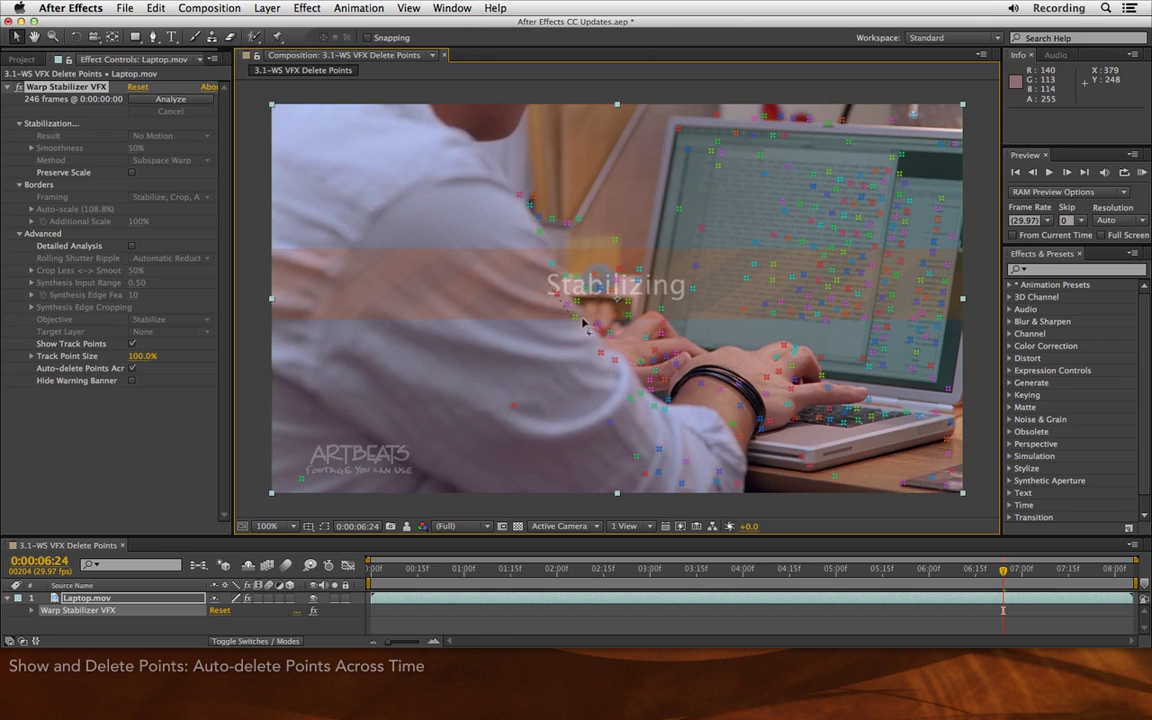
mouse_move(587, 322)
mouse_down()
mouse_move(686, 322)
mouse_move(718, 411)
mouse_move(714, 494)
mouse_move(567, 505)
mouse_move(452, 470)
mouse_move(299, 471)
mouse_move(308, 492)
mouse_up()
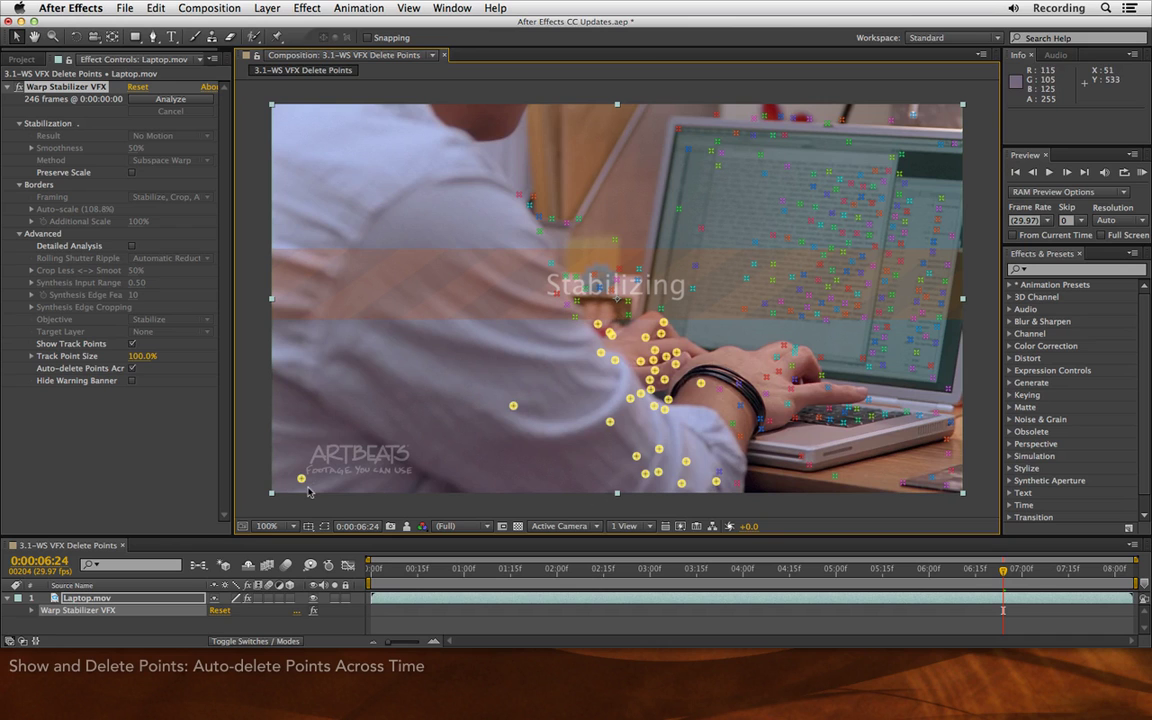
key(Delete)
mouse_move(793, 346)
mouse_down()
mouse_move(866, 385)
mouse_move(871, 405)
mouse_move(778, 420)
mouse_move(756, 471)
mouse_move(698, 490)
mouse_move(644, 470)
mouse_up()
key(Delete)
On the last frame, delete points on the hands, wrist, left side, shoulder and arm
drag(1115, 573, 1131, 573)
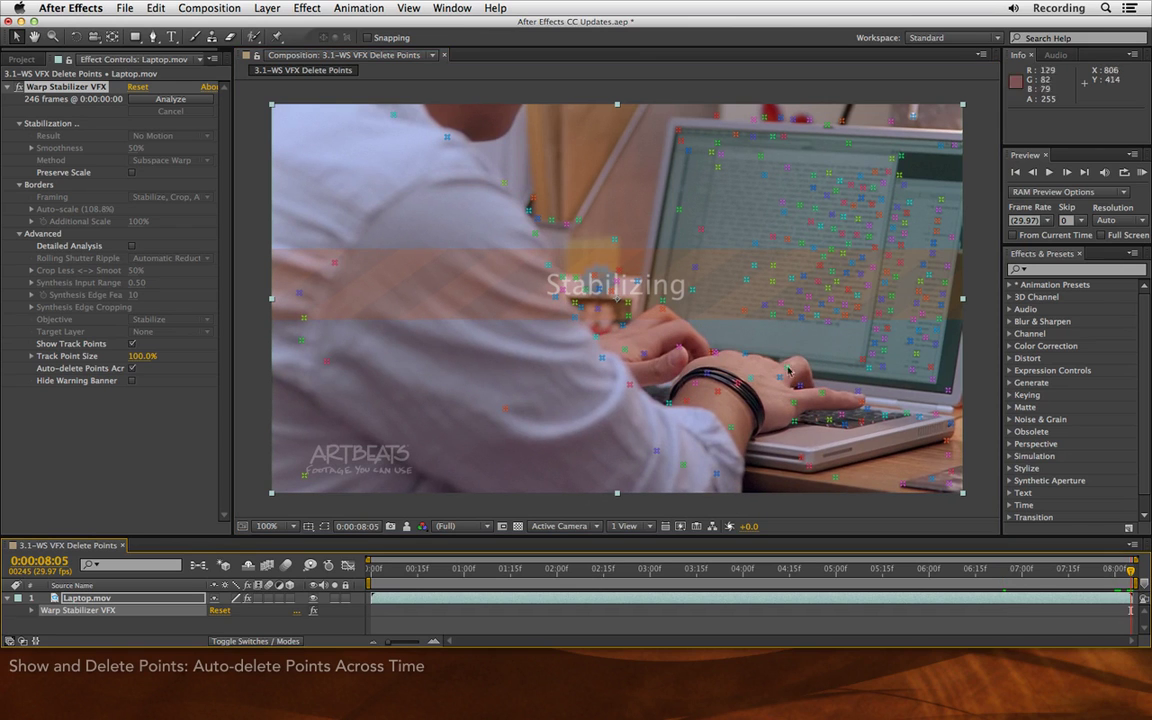
mouse_move(678, 370)
mouse_down()
mouse_move(777, 353)
mouse_move(877, 398)
mouse_move(769, 433)
mouse_move(743, 479)
mouse_move(655, 496)
mouse_move(561, 467)
mouse_move(462, 388)
mouse_up()
key(Delete)
mouse_move(640, 318)
mouse_down()
mouse_move(600, 282)
mouse_move(545, 335)
mouse_move(620, 340)
mouse_up()
key(Delete)
mouse_move(357, 247)
mouse_down()
mouse_move(250, 290)
mouse_move(360, 235)
mouse_up()
key(Delete)
mouse_move(443, 165)
mouse_down()
mouse_move(355, 117)
mouse_move(385, 93)
mouse_up()
key(Delete)
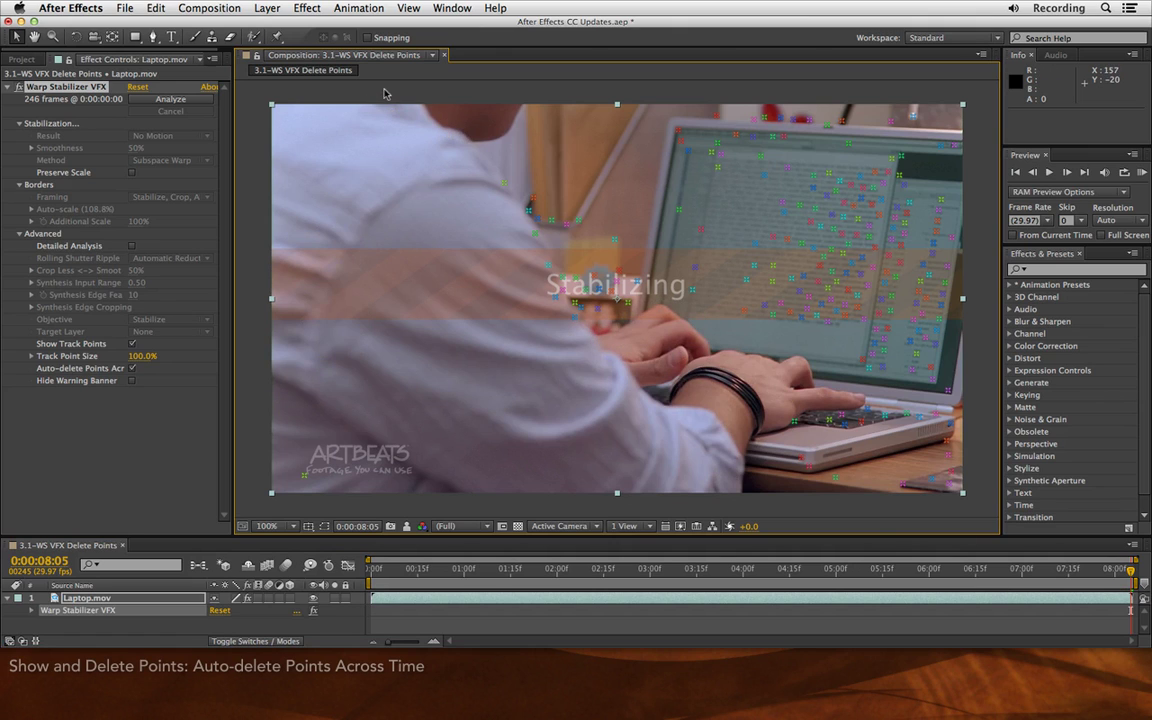
click(575, 320)
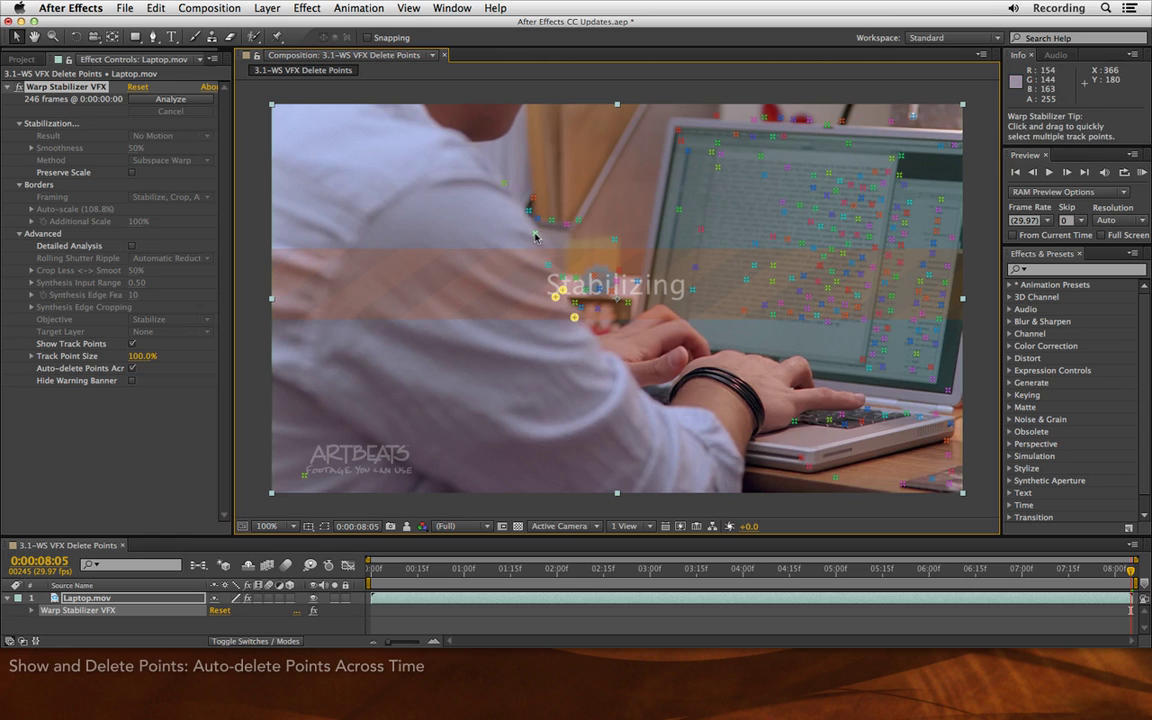
key(Delete)
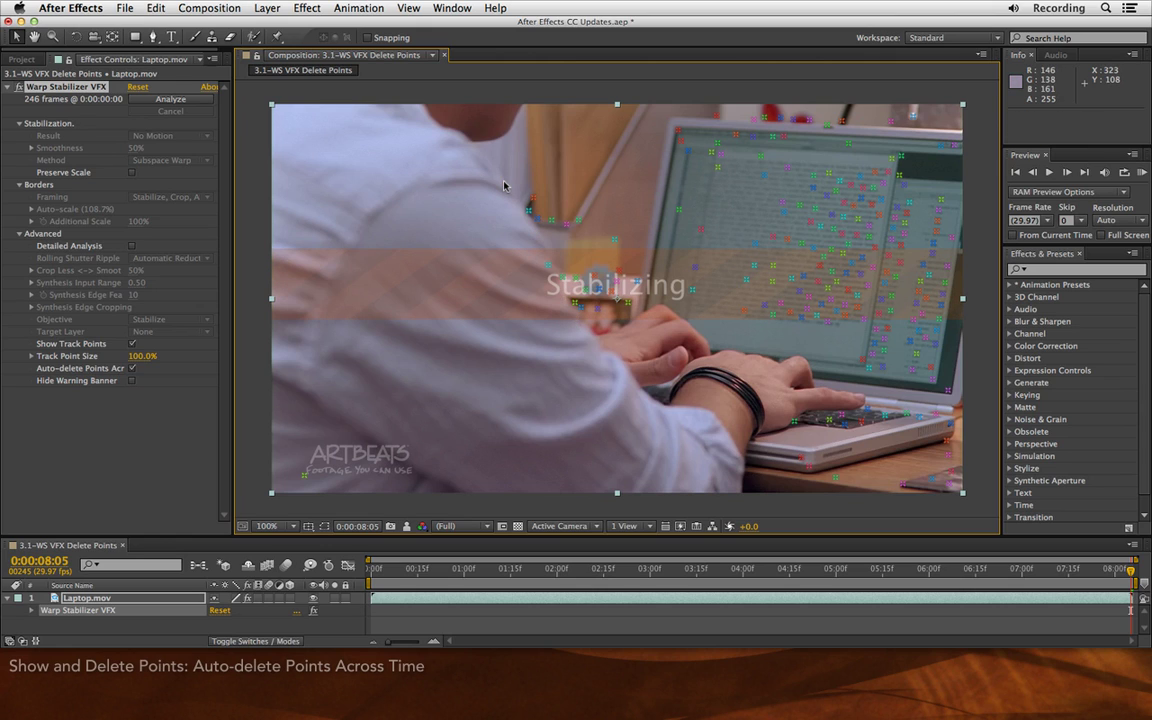
Back near 5:25, select points on the left edge and delete the wrist track points
drag(1103, 573, 915, 560)
mouse_move(345, 160)
mouse_down()
mouse_move(300, 330)
mouse_move(240, 278)
mouse_up()
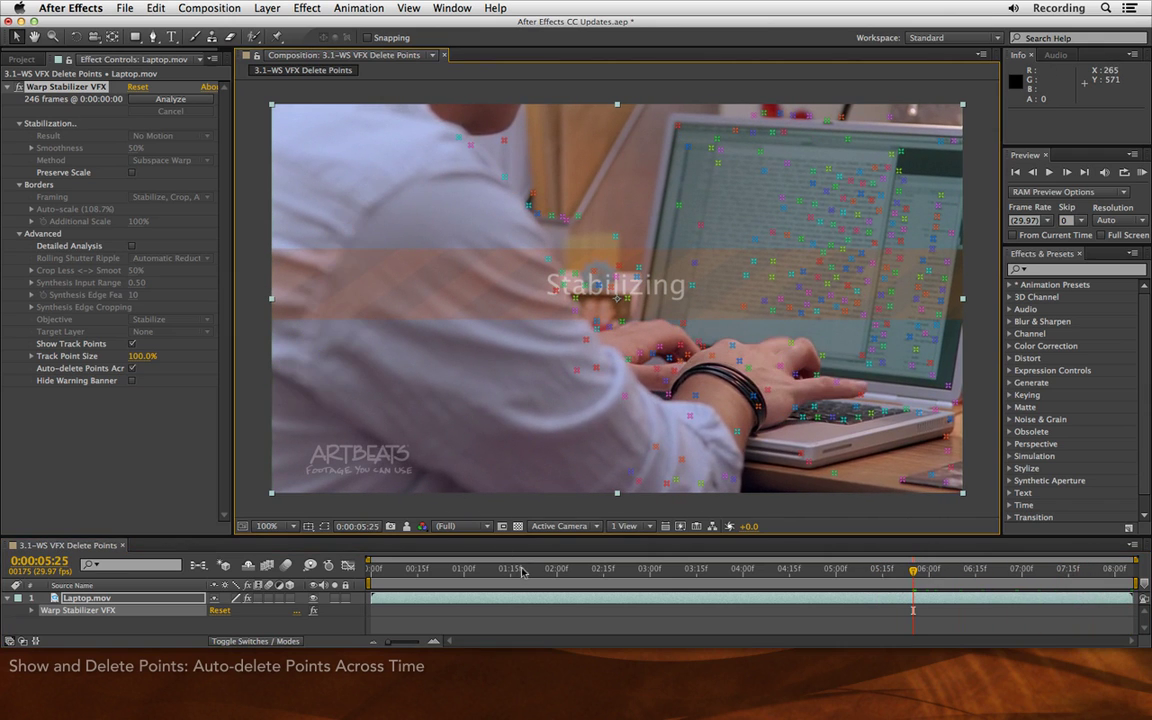
drag(522, 571, 492, 571)
mouse_move(765, 378)
mouse_down()
mouse_move(650, 497)
mouse_move(742, 328)
mouse_up()
key(Delete)
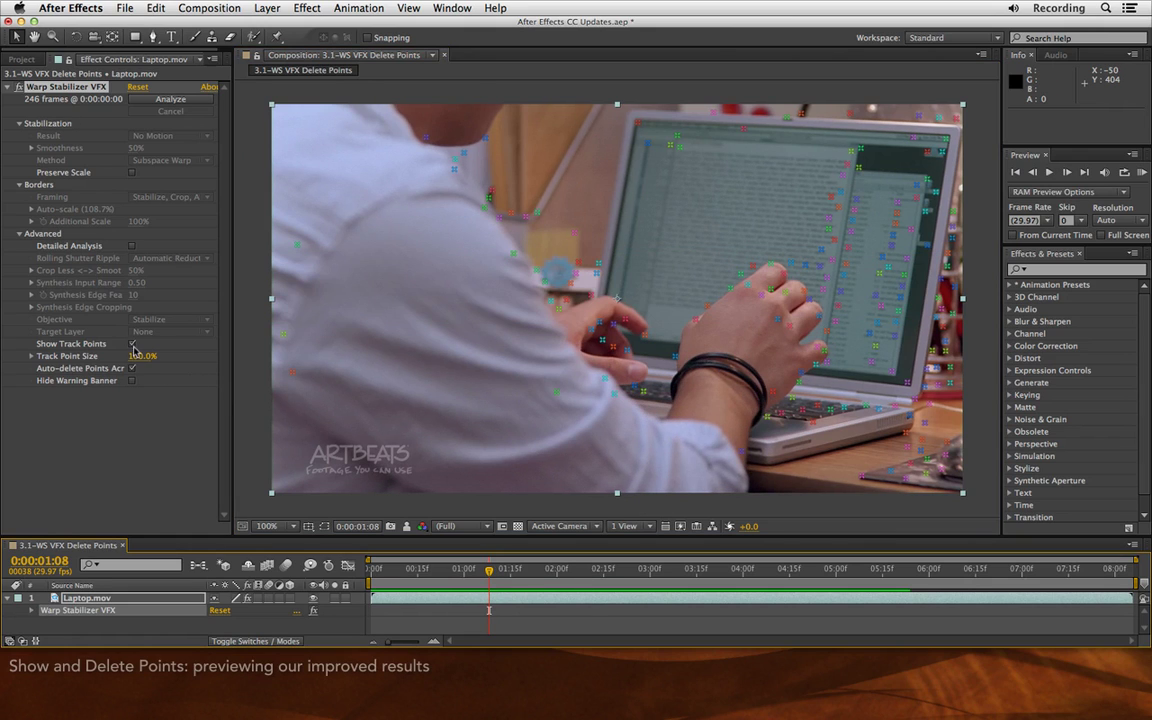
Turn off Show Track Points and run a RAM preview of the stabilized clip
click(132, 343)
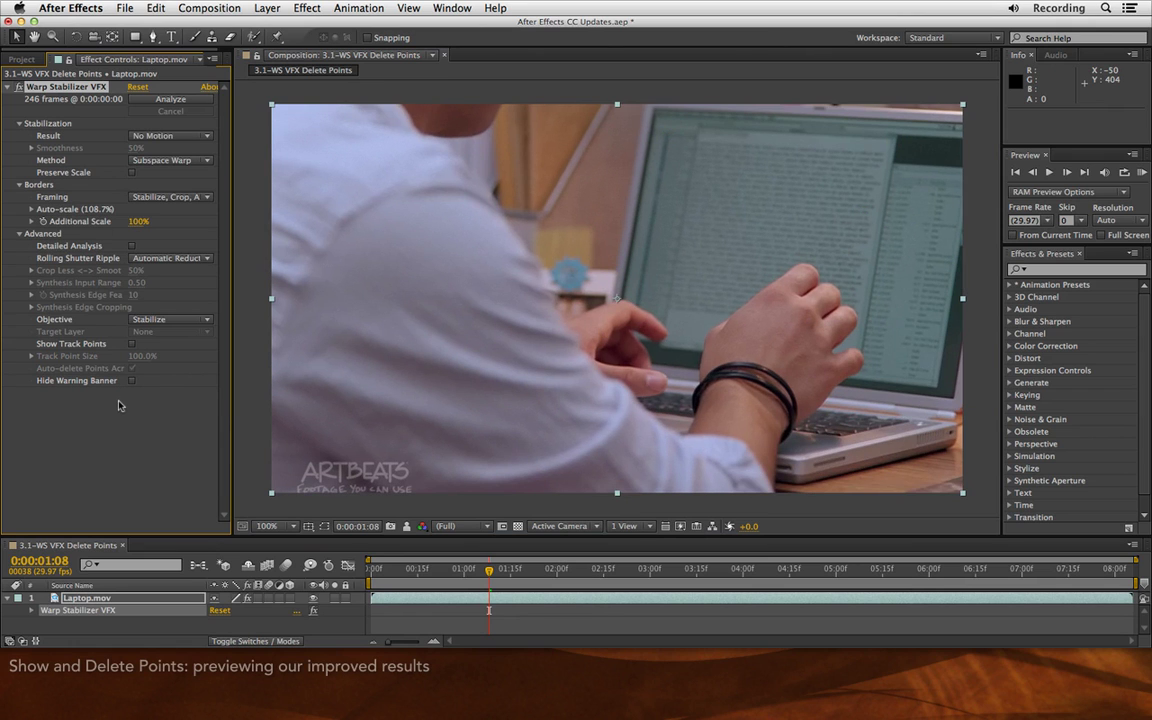
key(KP_0)
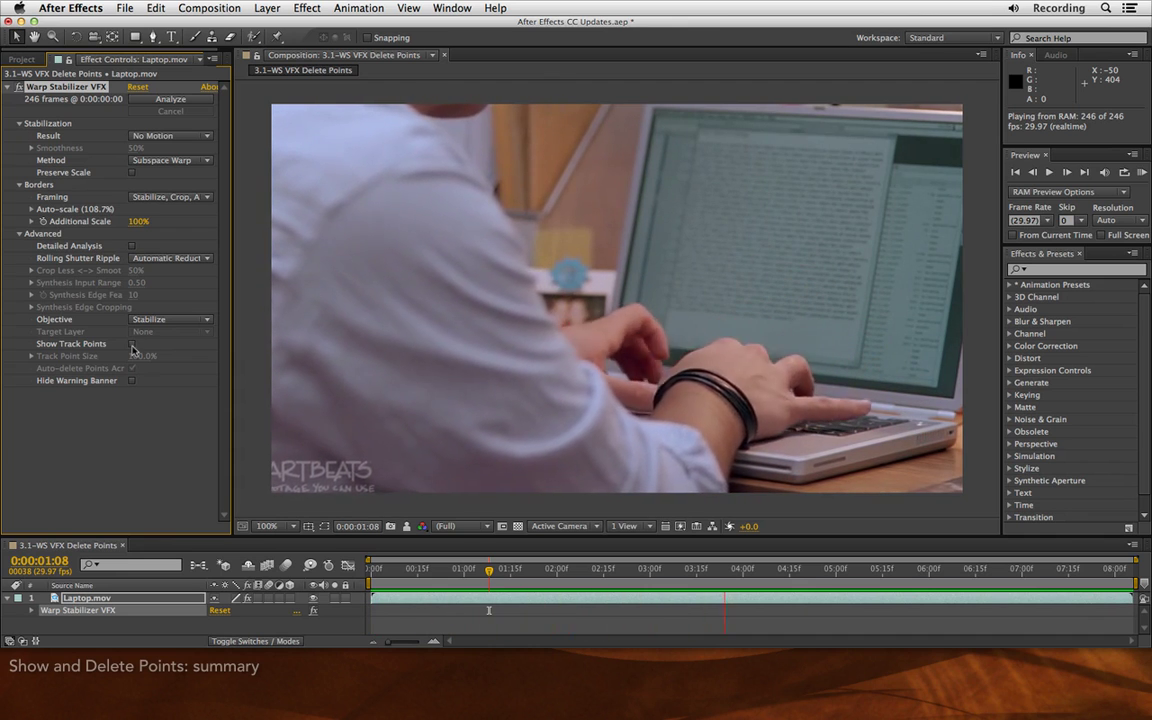
Stop the preview at 0:00:05:13 and list the Result options, Smooth Motion and No Motion
key(space)
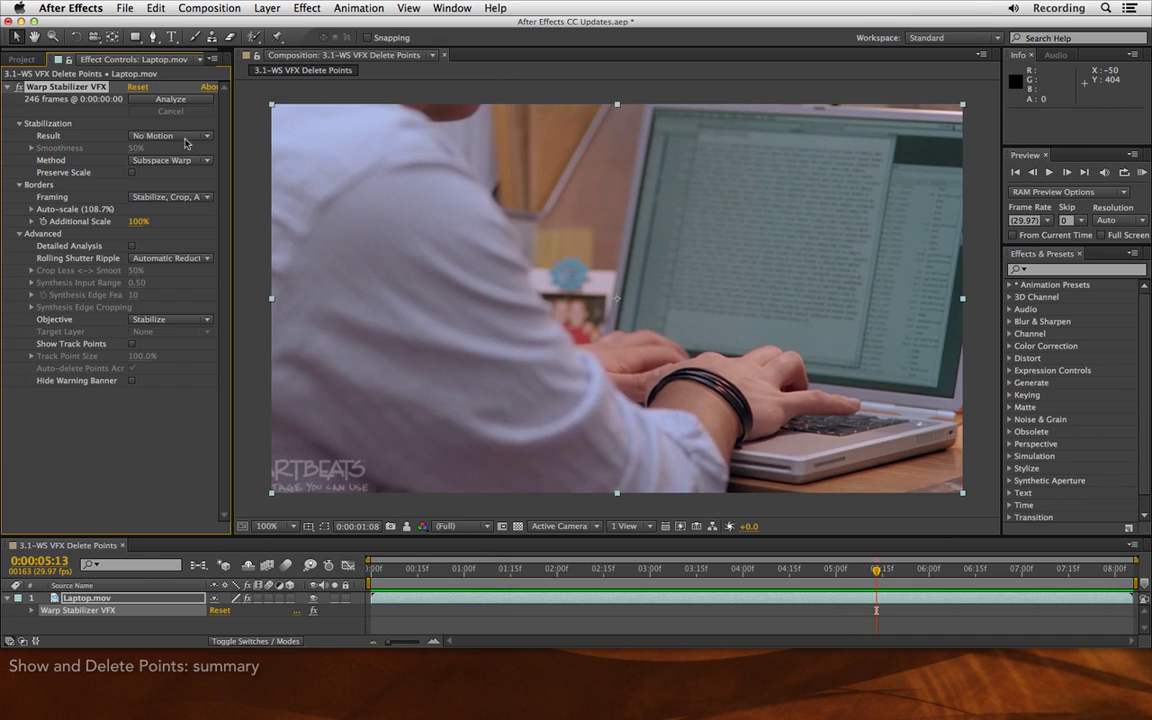
click(186, 139)
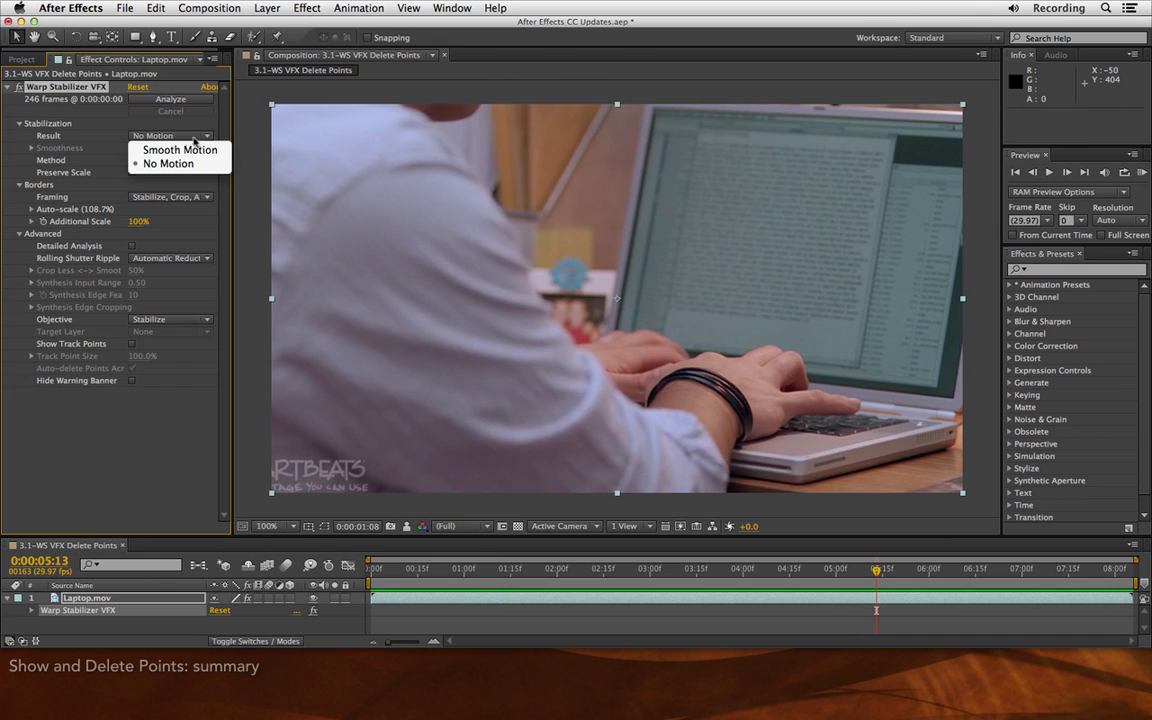